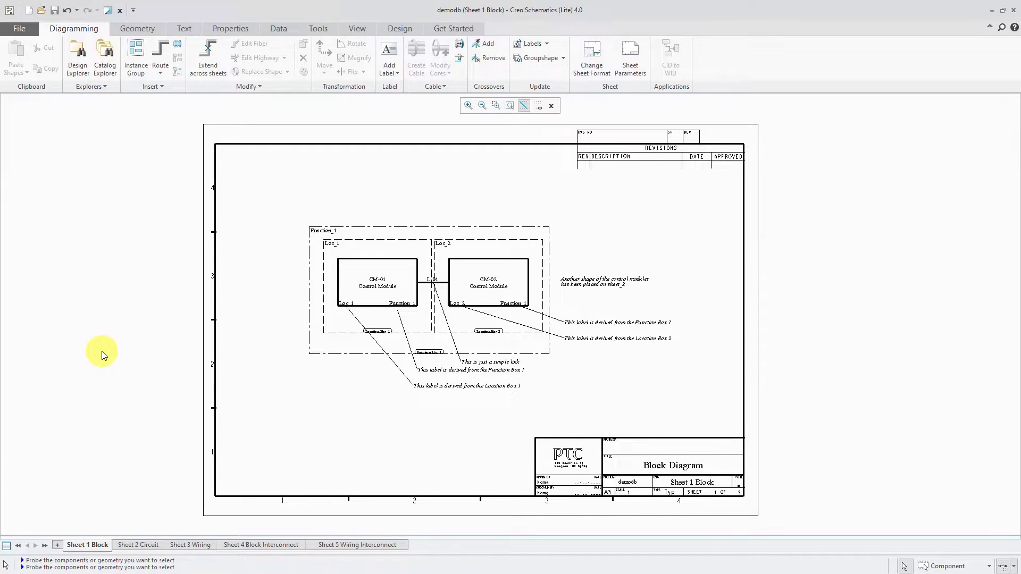
Examine the block diagram on Sheet 1, the circuit diagram on Sheet 2 and the wiring diagram with its wire tables on Sheet 3.
scroll(257, 308, up, 2)
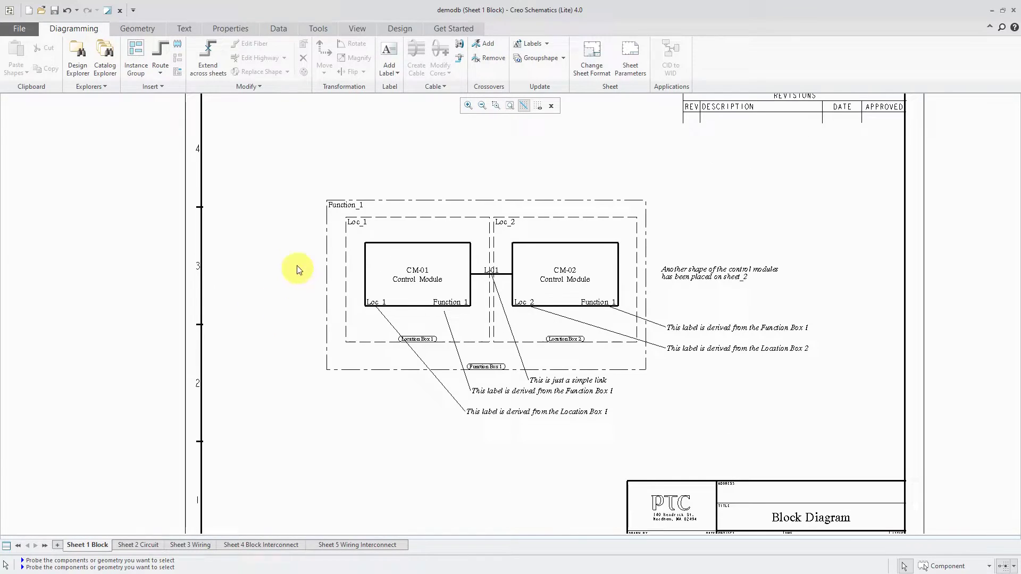
scroll(541, 181, up, 1)
scroll(479, 424, up, 1)
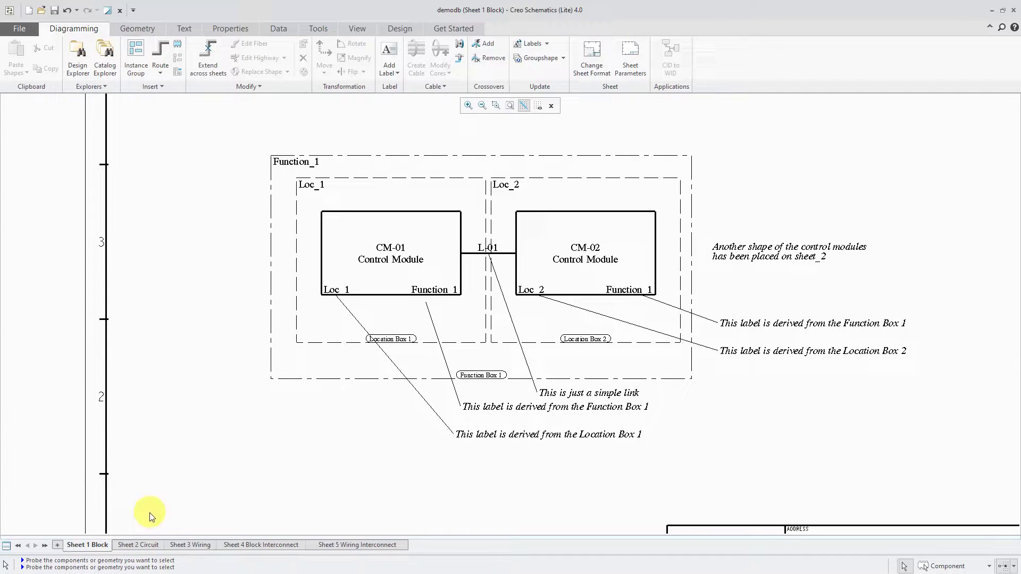
click(148, 546)
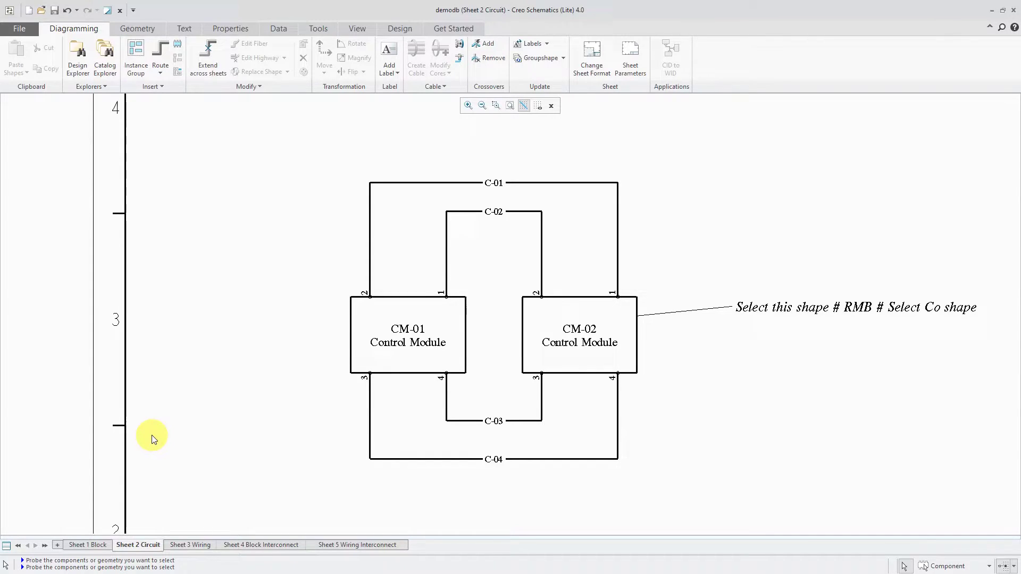
click(198, 546)
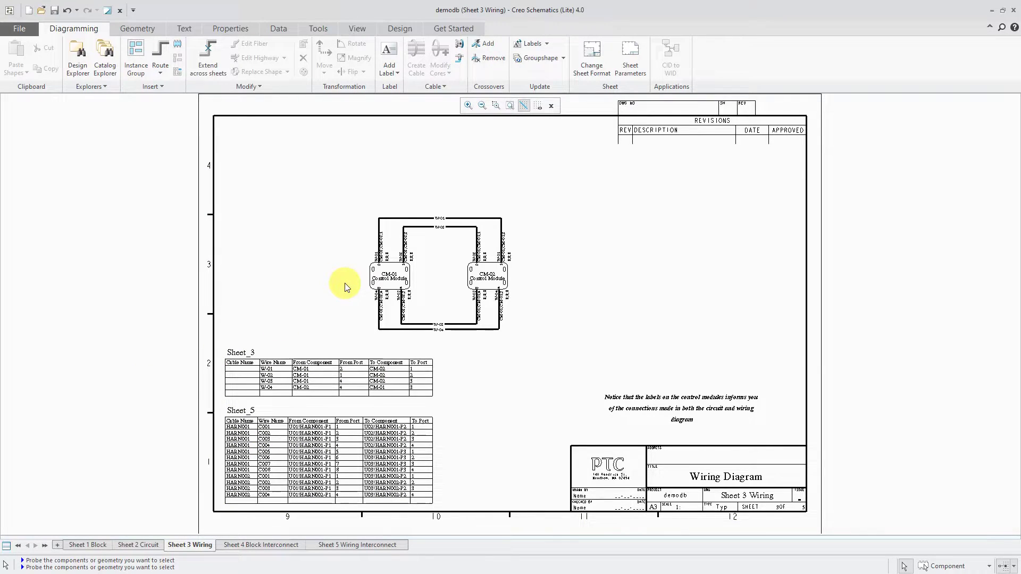
scroll(342, 285, up, 3)
scroll(348, 275, up, 1)
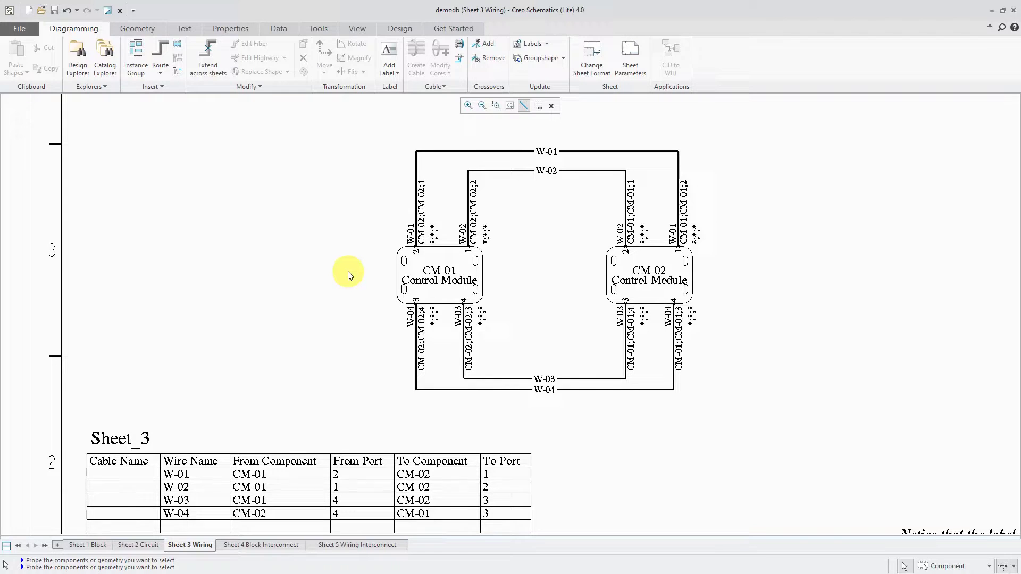
scroll(348, 271, down, 5)
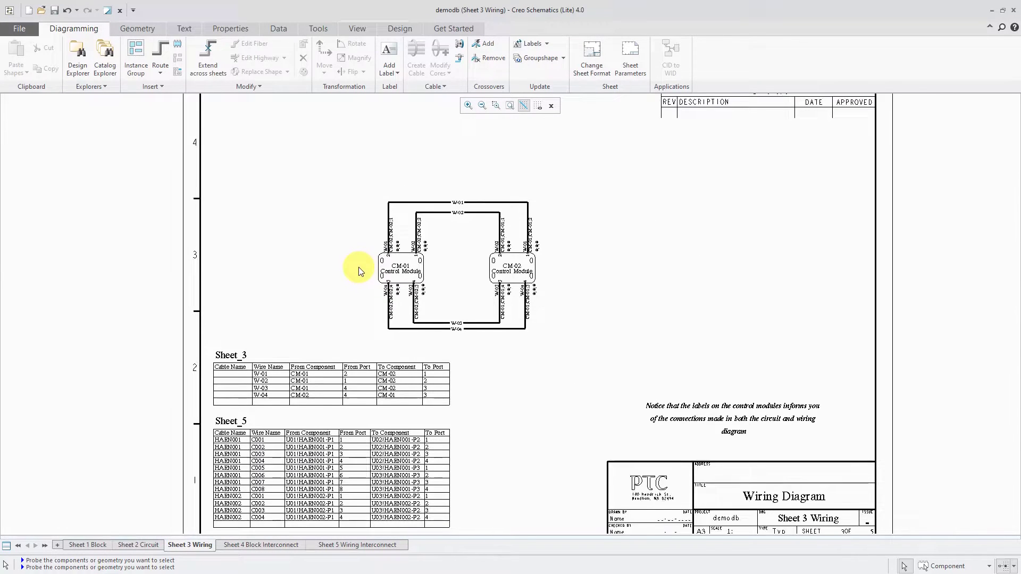
scroll(358, 267, down, 2)
middle_drag(359, 274, 359, 288)
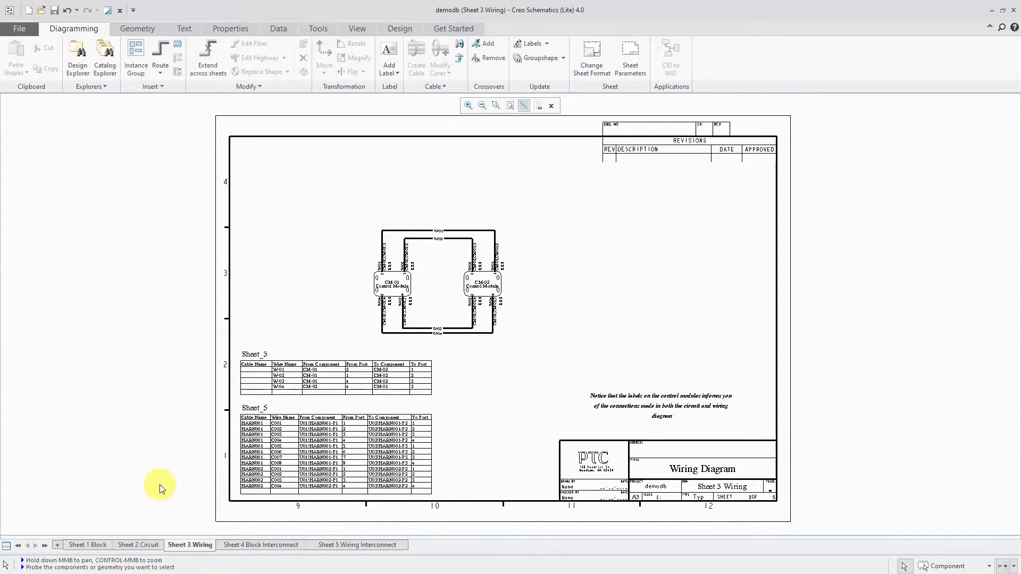
Compare the harness block diagram on Sheet 4 Block Interconnect with the detailed wiring on Sheet 5 Wiring Interconnect.
click(259, 543)
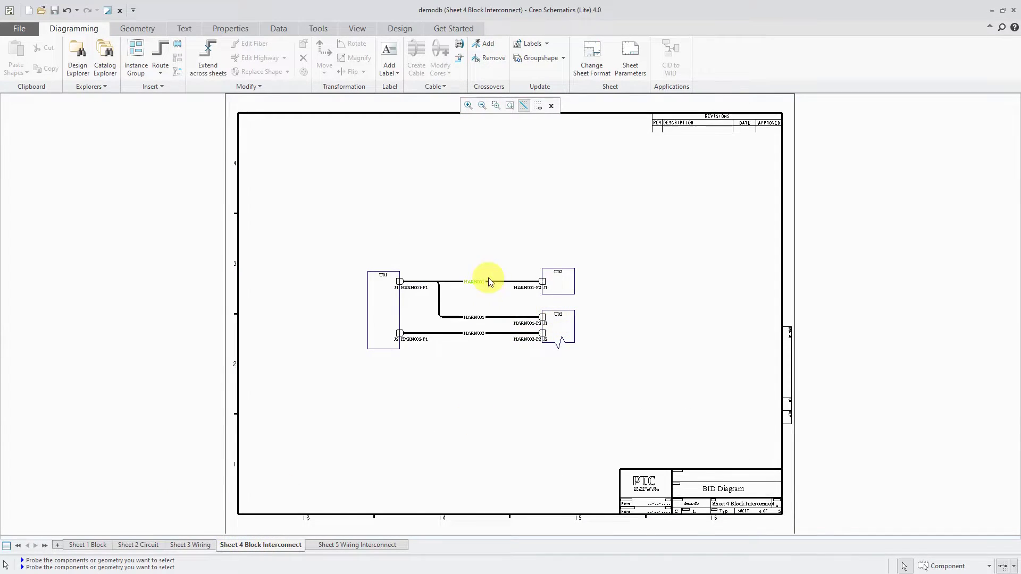
scroll(488, 281, up, 5)
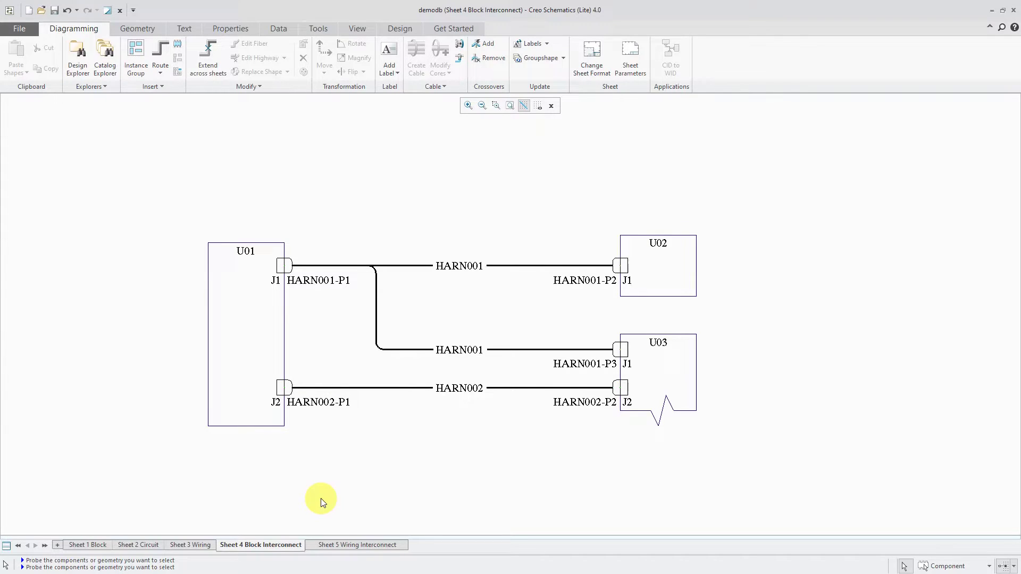
click(385, 543)
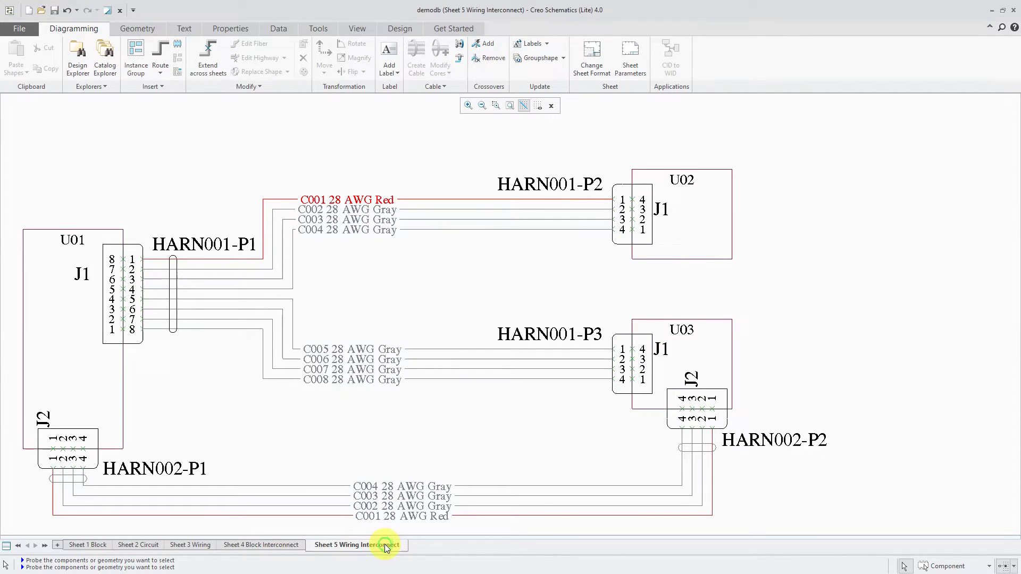
click(276, 543)
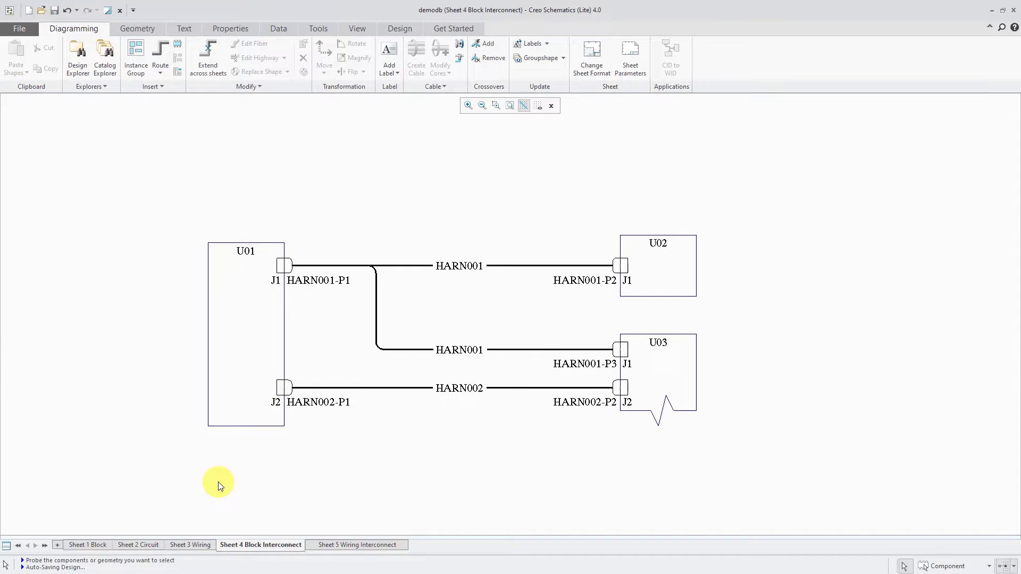
click(361, 544)
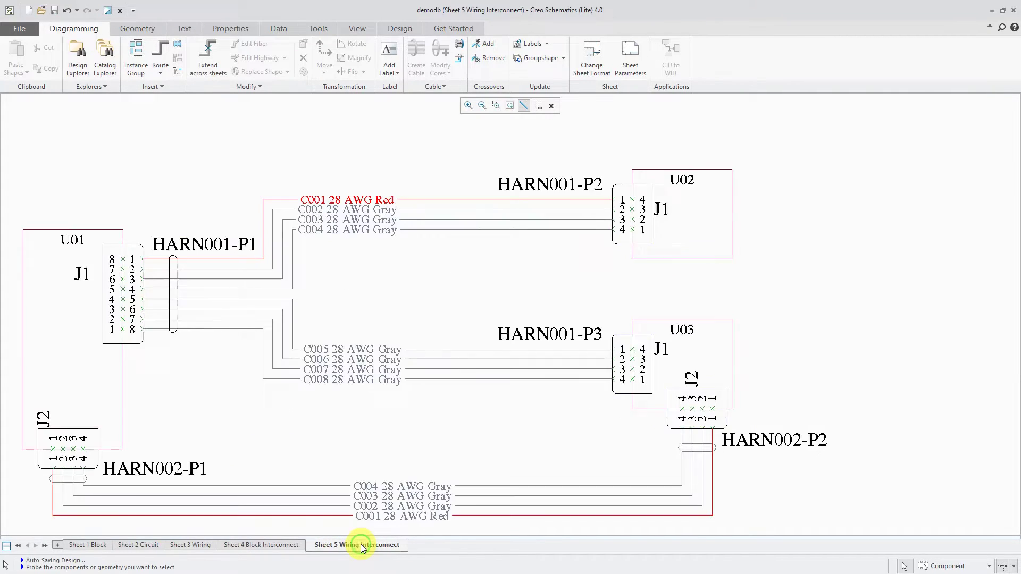
click(280, 544)
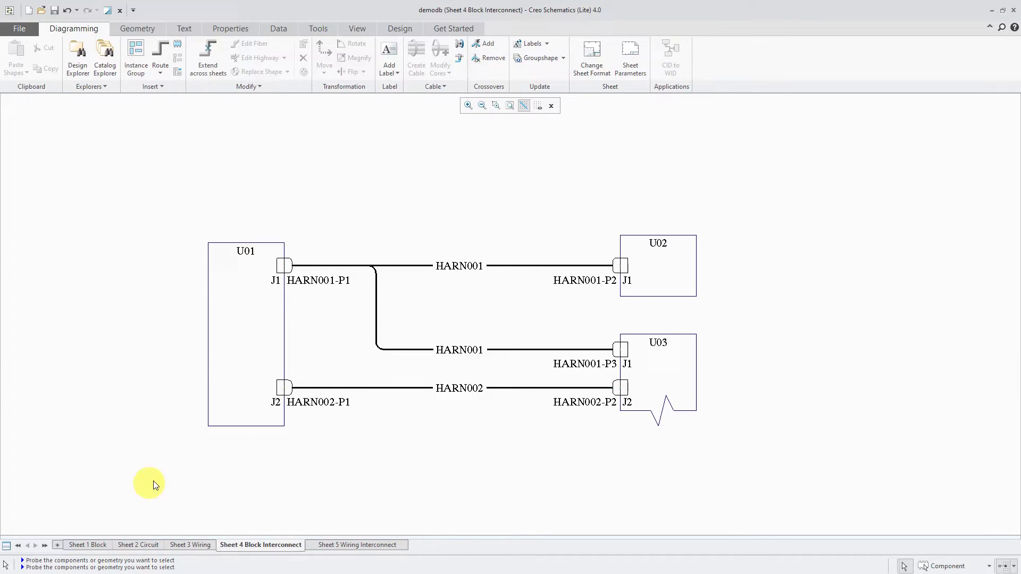
click(351, 546)
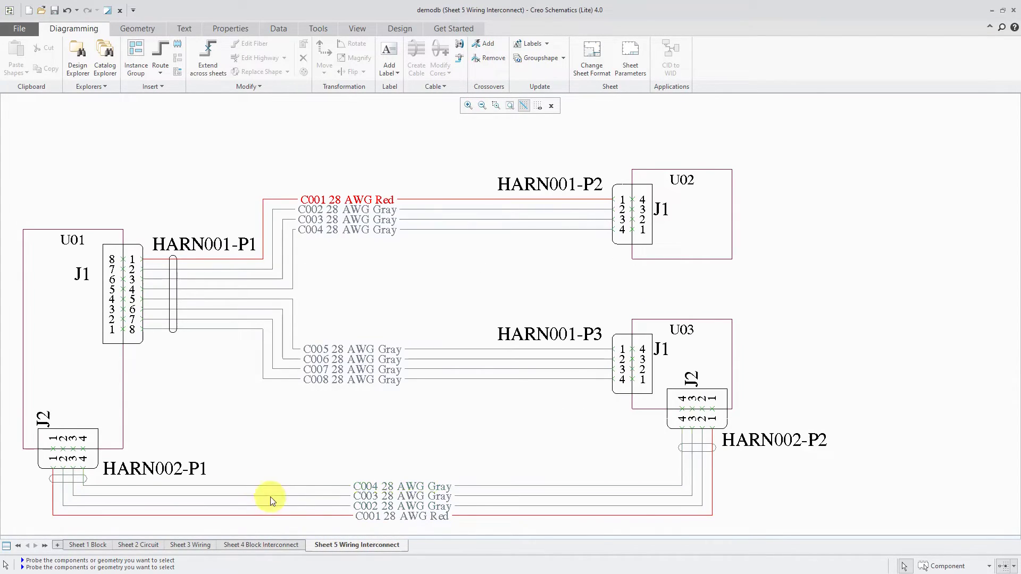
middle_drag(426, 437, 496, 418)
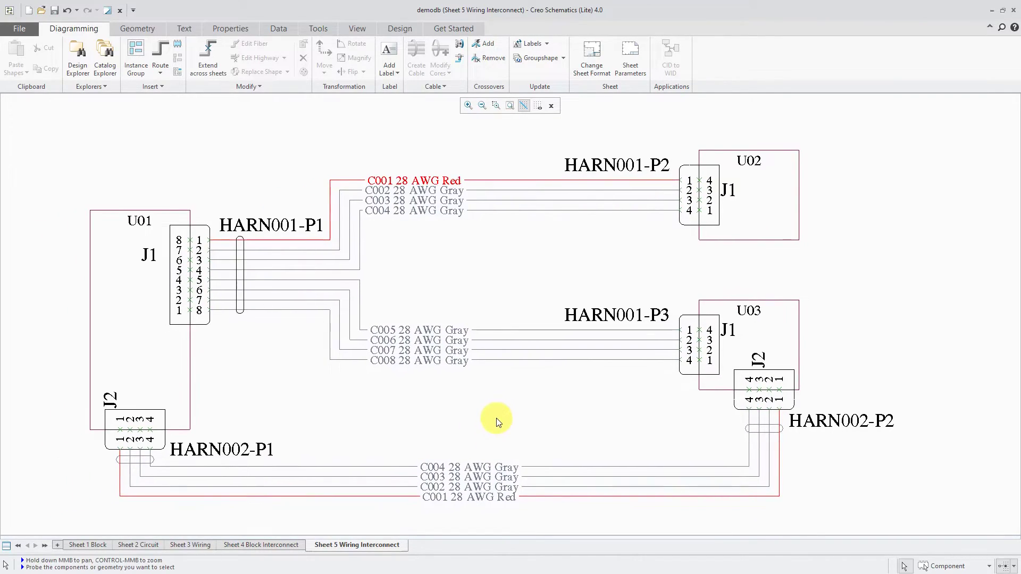
click(55, 314)
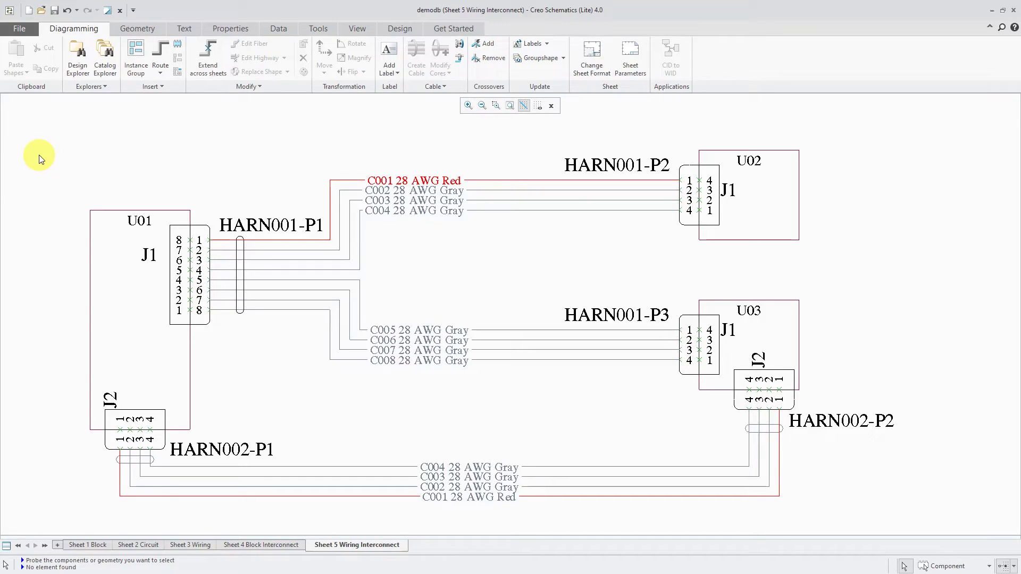
Add a new sheet to the demodb design in Design Explorer using the A3 template.
click(83, 67)
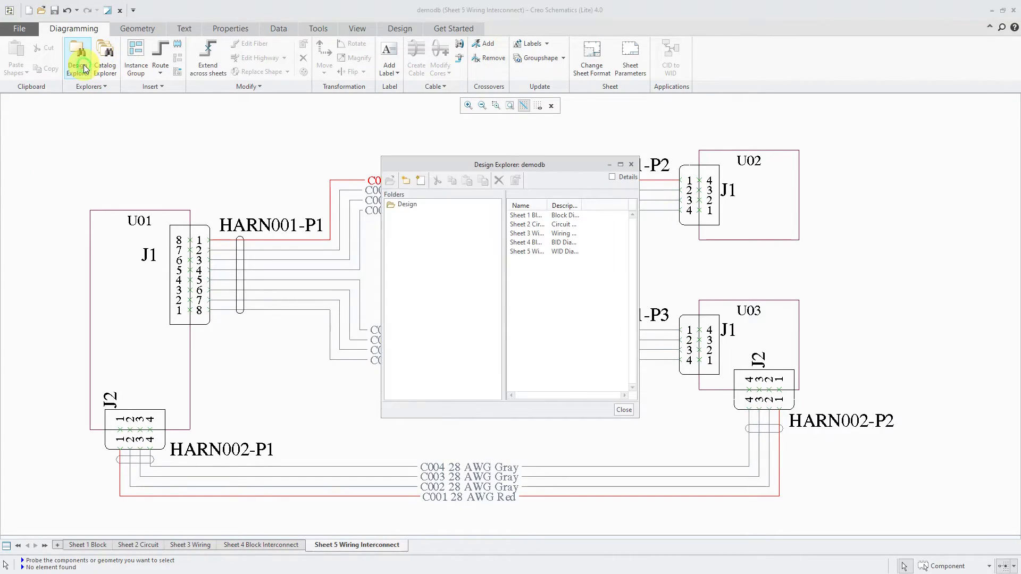
click(410, 205)
click(421, 181)
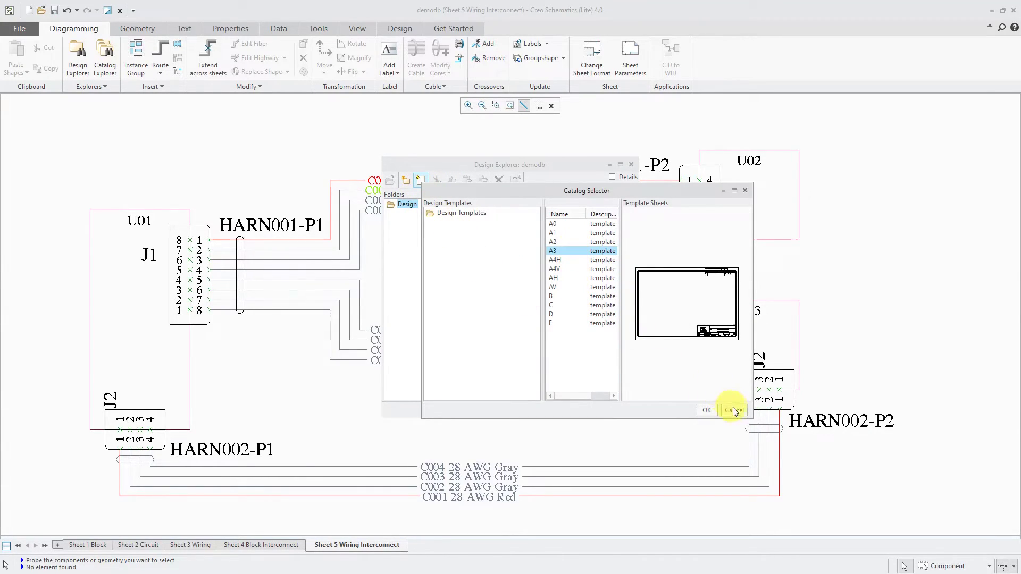
click(711, 410)
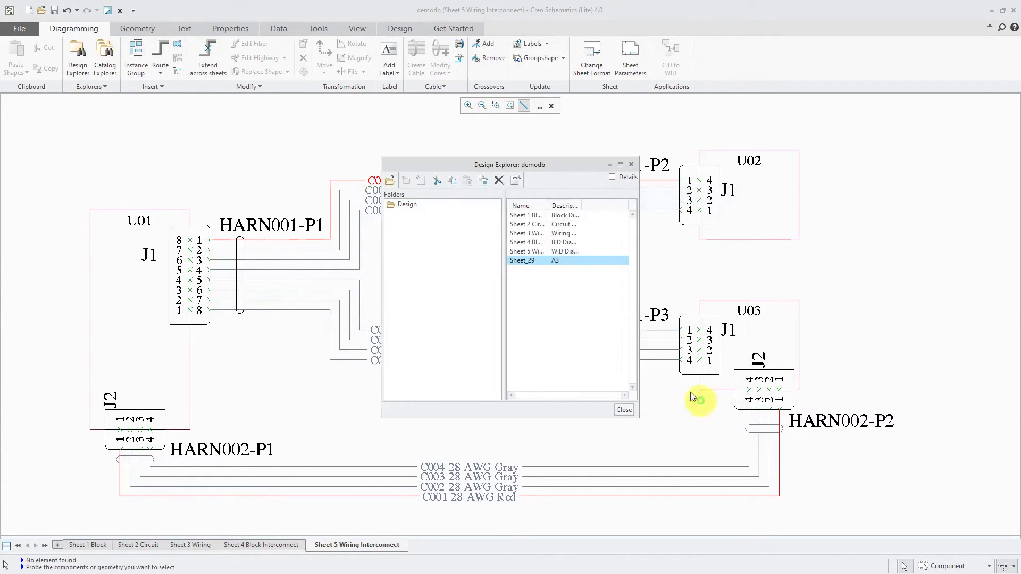
Set the new A3 sheet's diagram type to P&ID and open the sheet for editing.
right_click(531, 260)
click(557, 394)
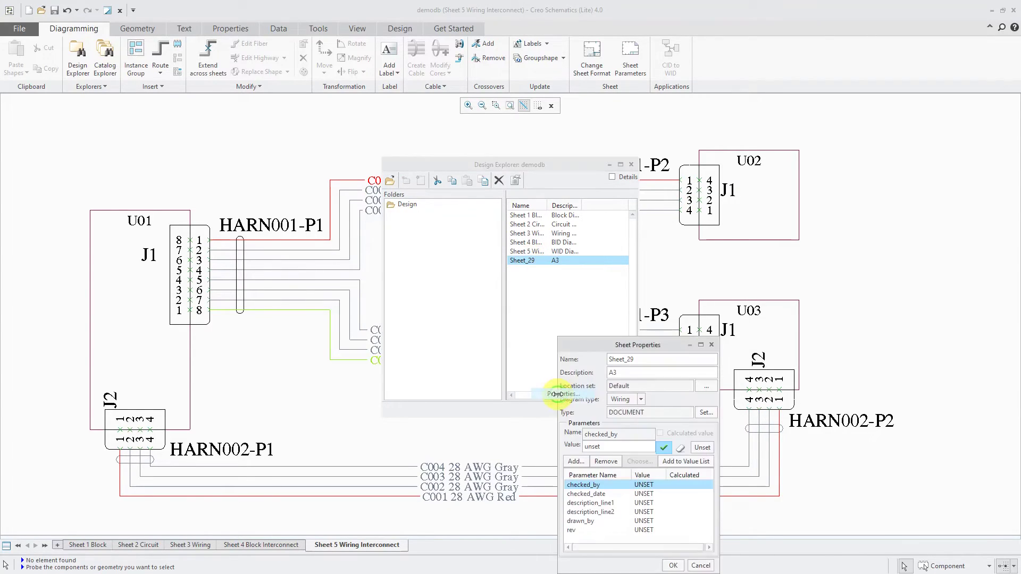
drag(607, 351, 443, 185)
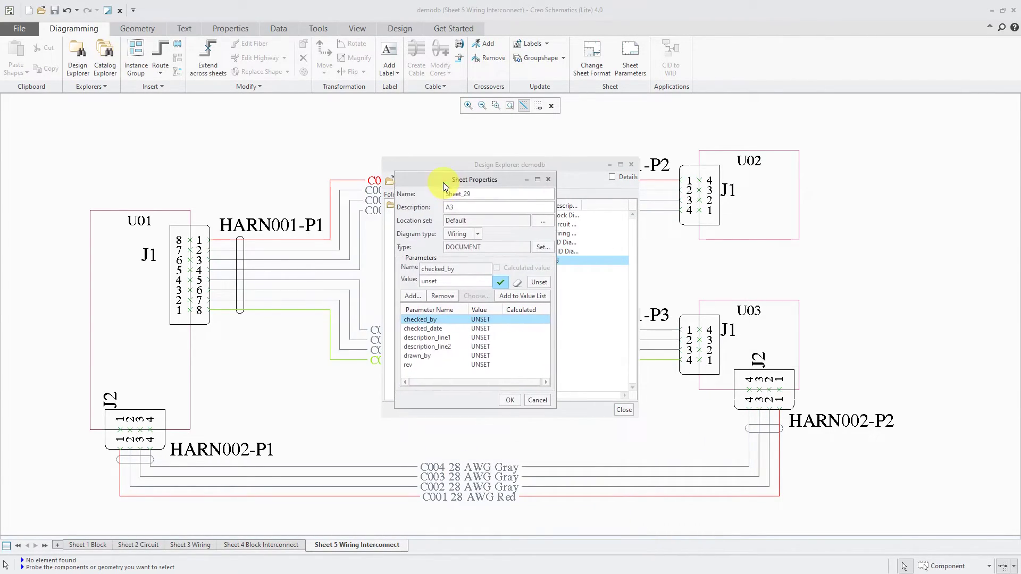
click(479, 235)
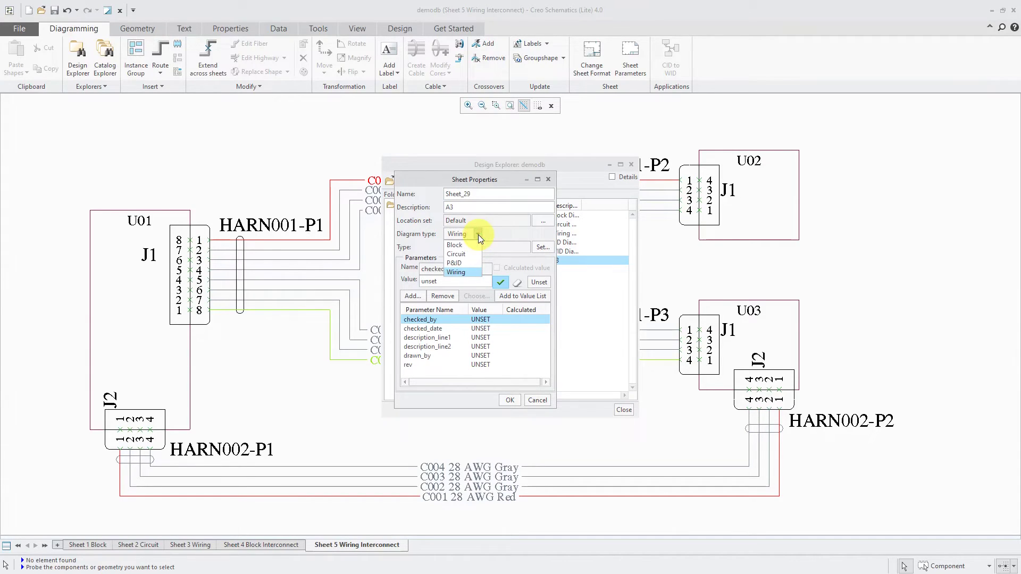
click(469, 264)
click(511, 401)
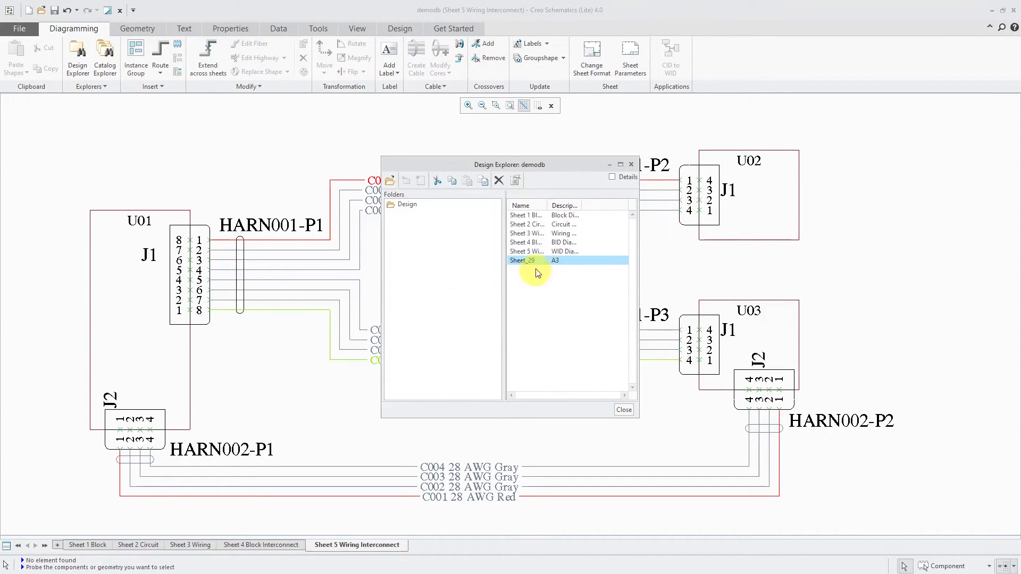
double_click(530, 261)
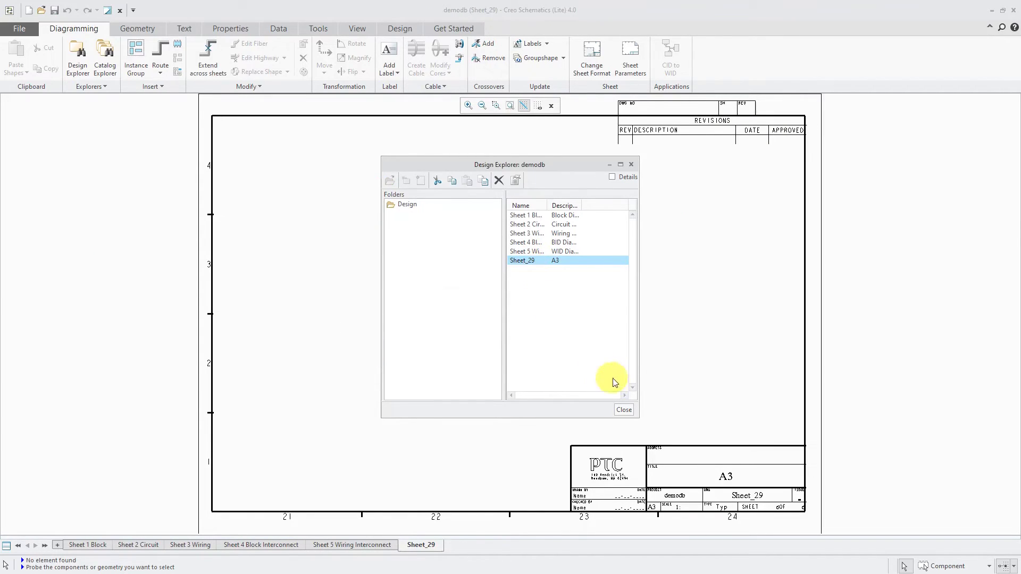
click(626, 411)
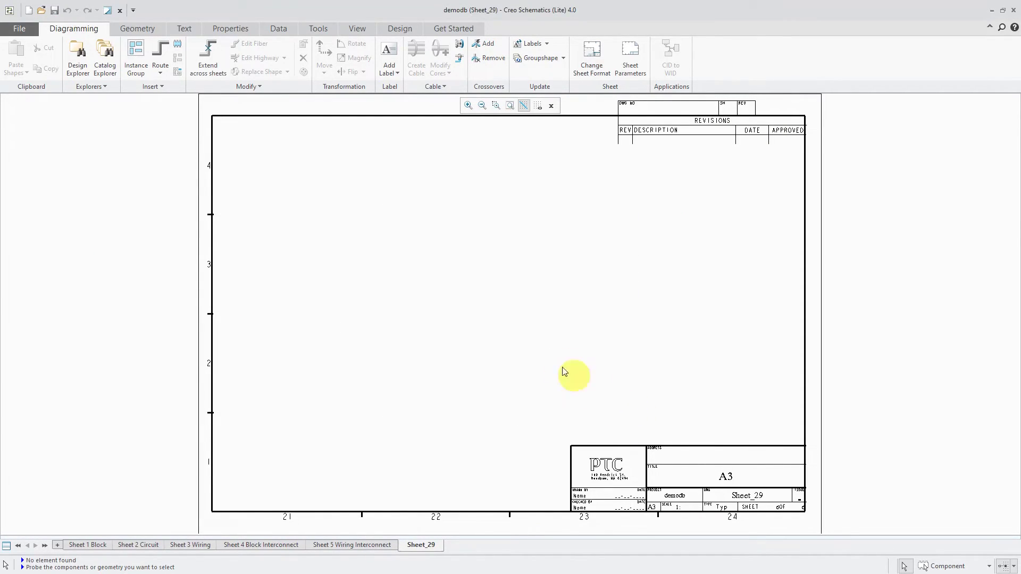
Browse the catalog's Groups and look at the Piping and Hierarchical subfolders.
click(105, 57)
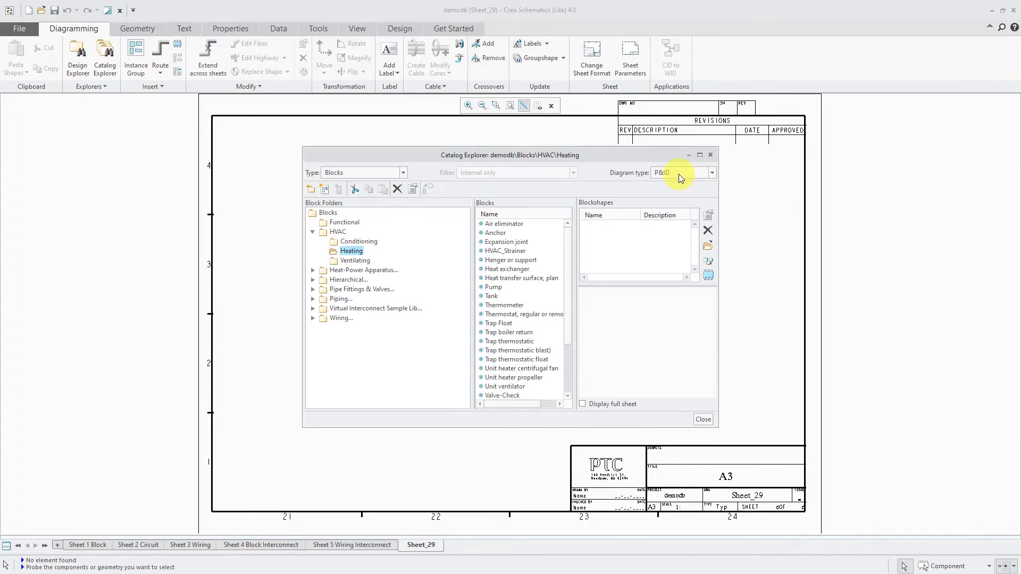
click(374, 173)
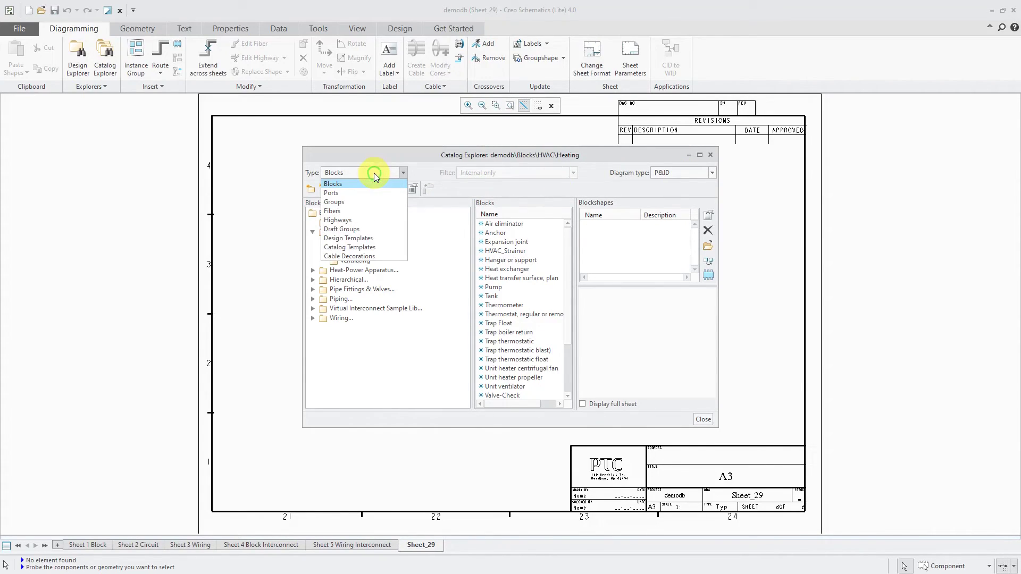
click(362, 202)
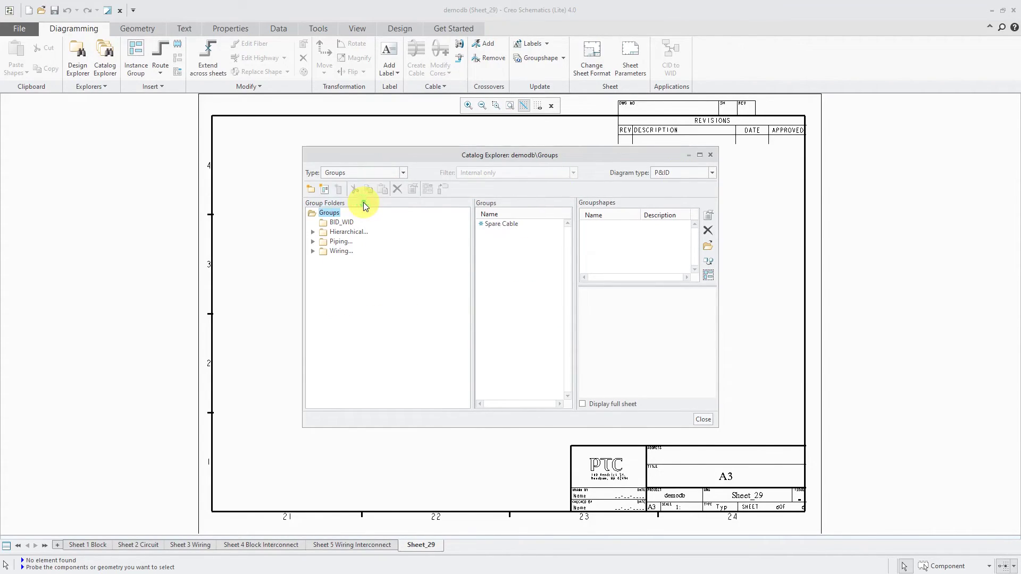
click(313, 242)
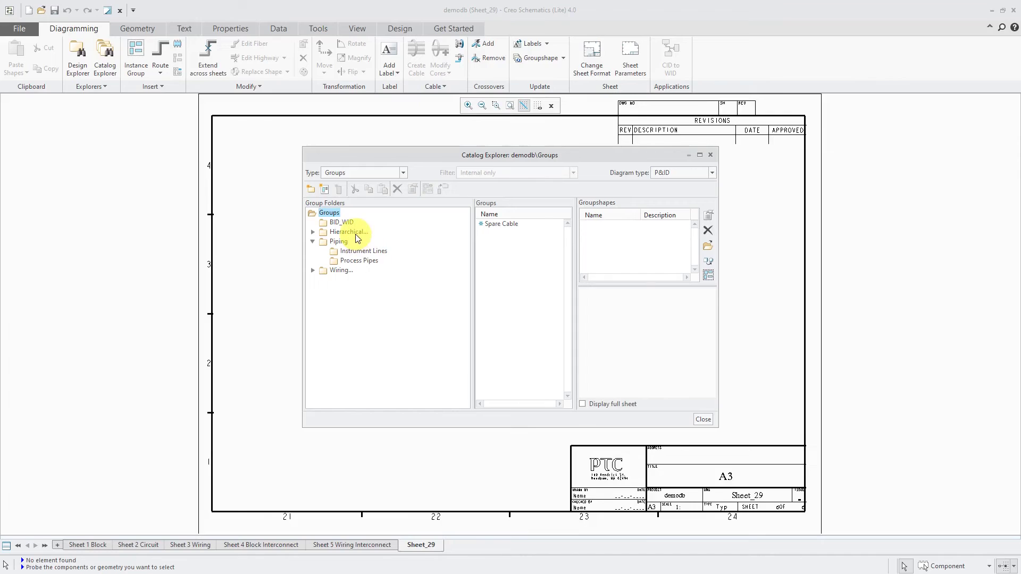
click(313, 232)
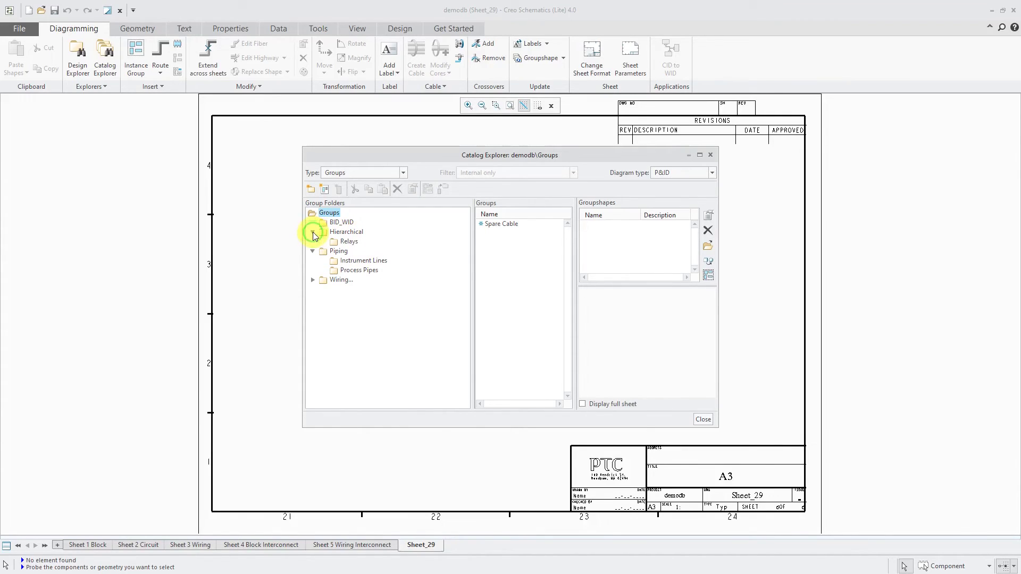
Return the catalog to Blocks and preview the HVAC_Strainer block from the HVAC Heating folder.
click(350, 173)
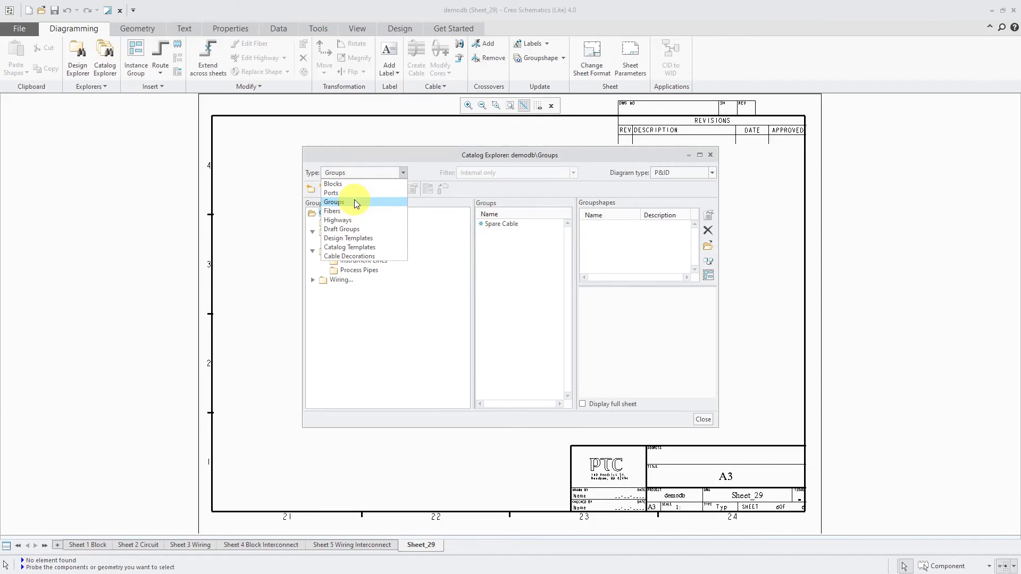
click(346, 184)
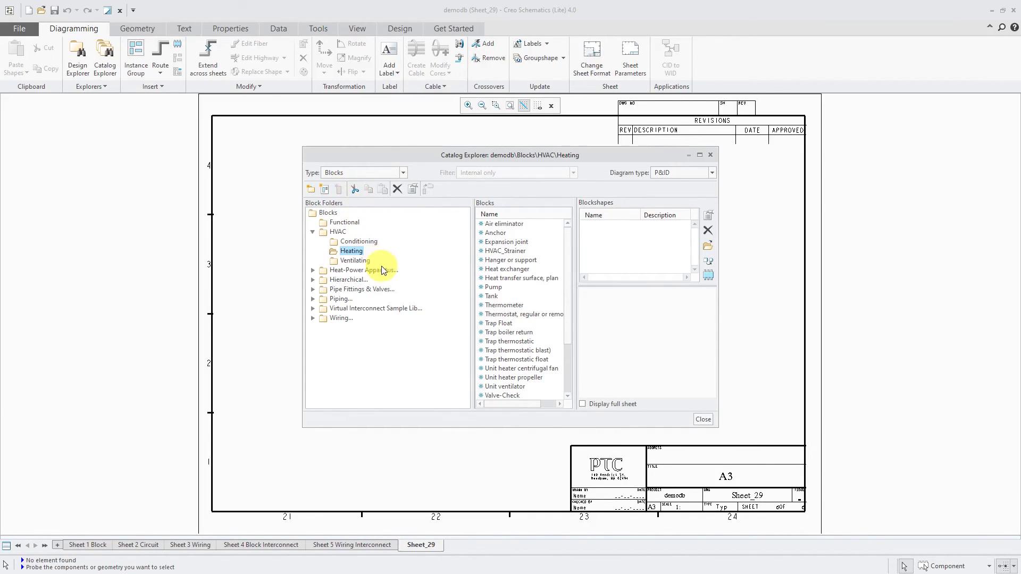
click(501, 251)
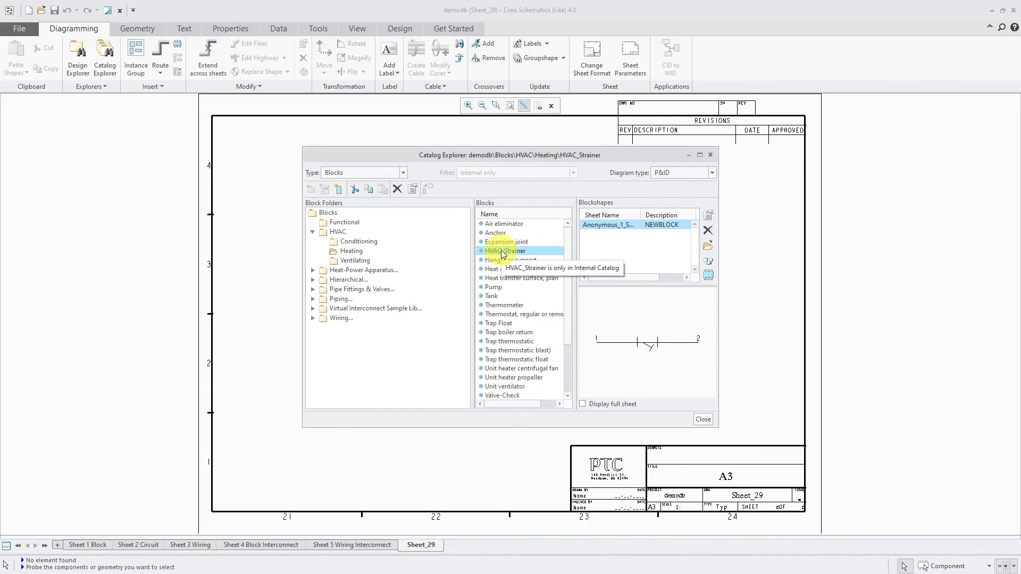